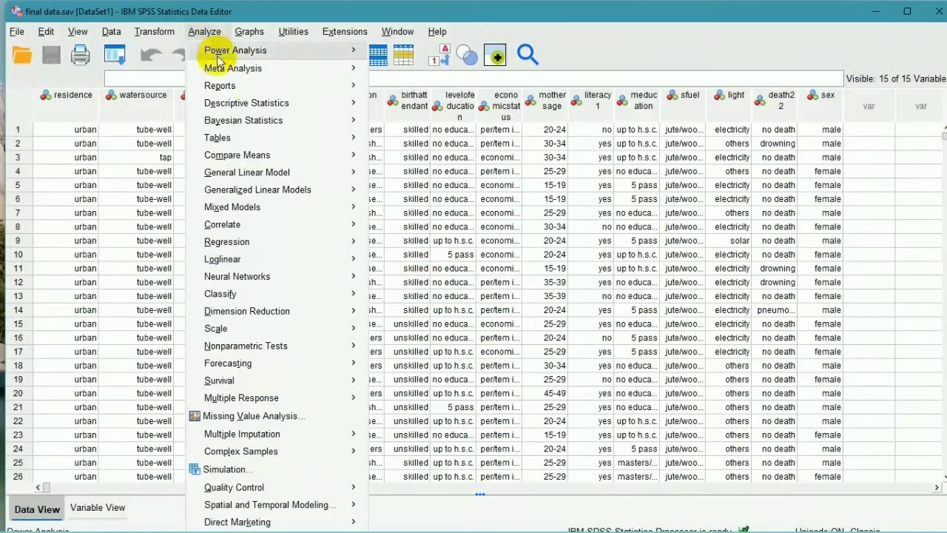
# Set up a Crosstabs analysis with residence as the row variable and death22 as the column variable
pyautogui.moveTo(209, 103)
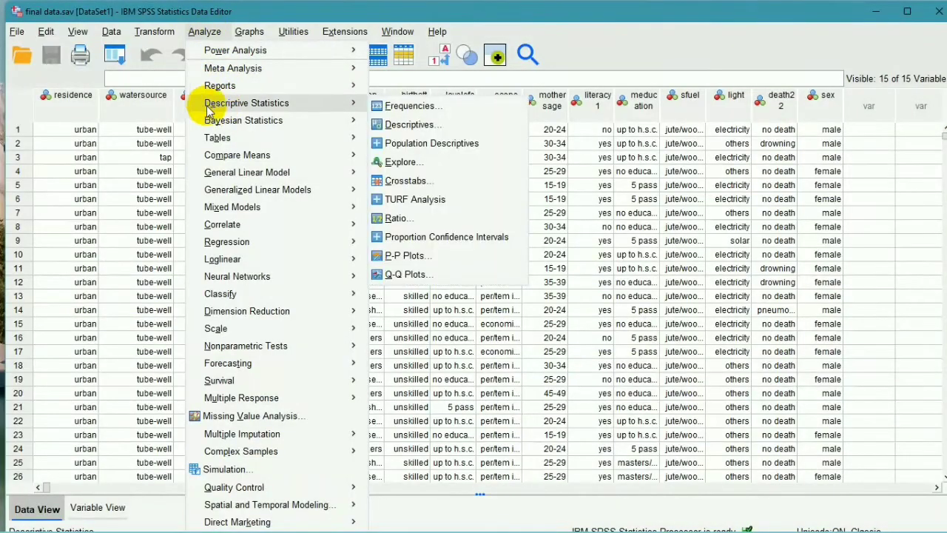
pyautogui.click(403, 184)
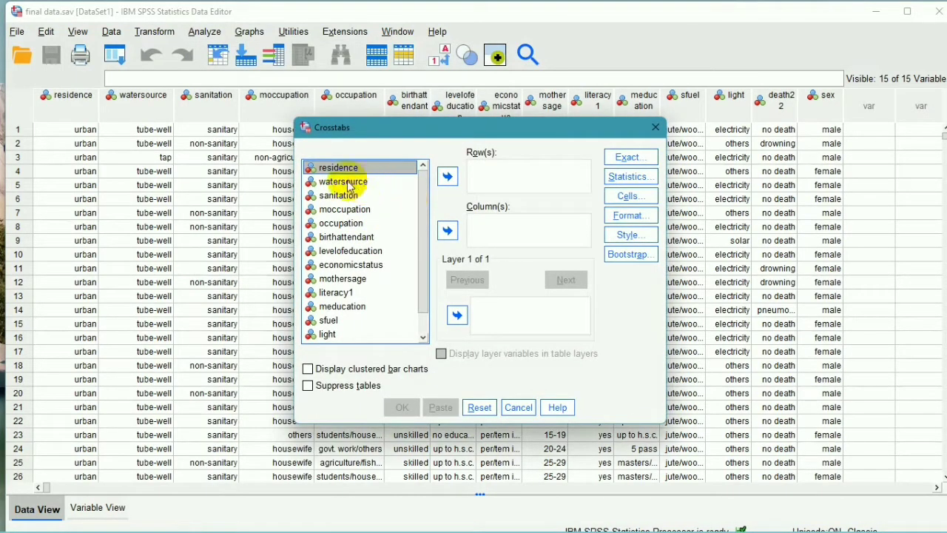
pyautogui.click(447, 177)
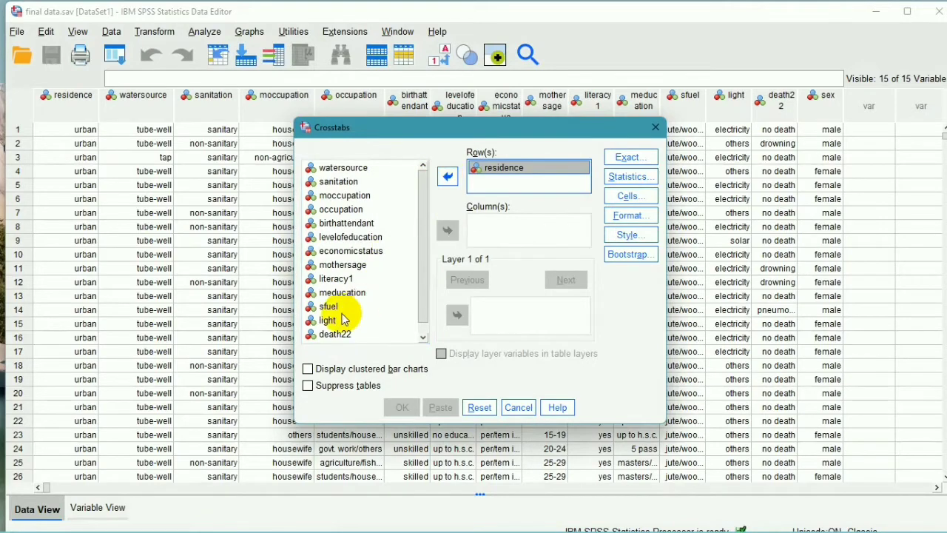
pyautogui.click(333, 335)
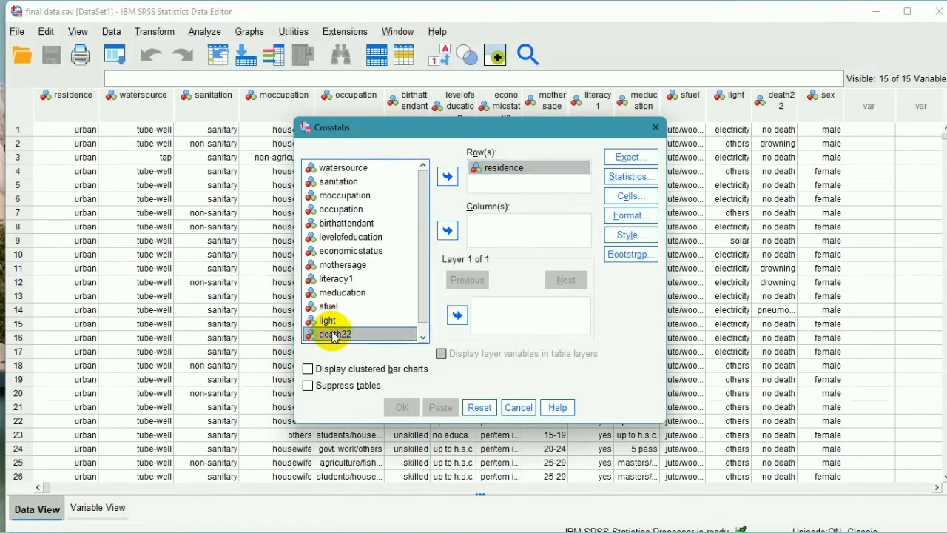
pyautogui.click(447, 230)
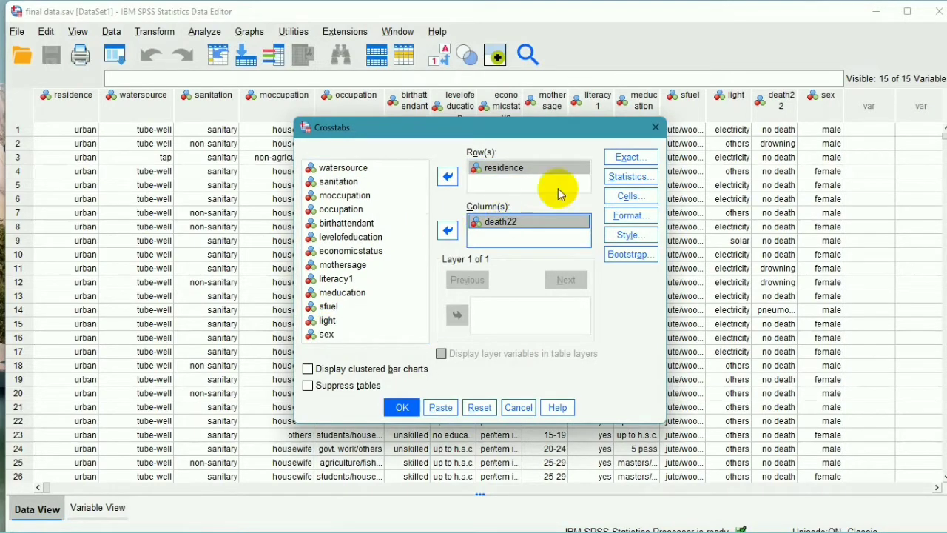
# Request the Chi-square and Phi and Cramer's V statistics for the crosstab
pyautogui.click(622, 178)
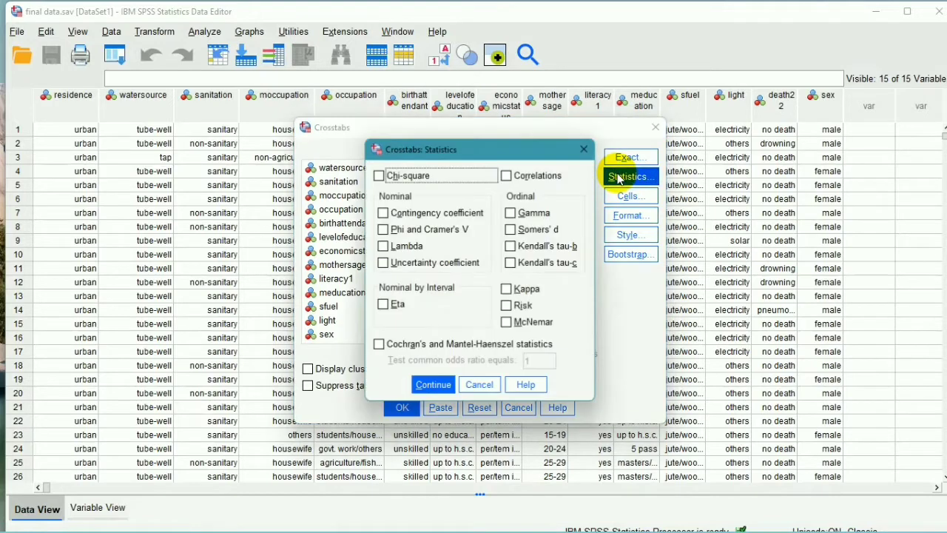
pyautogui.click(380, 178)
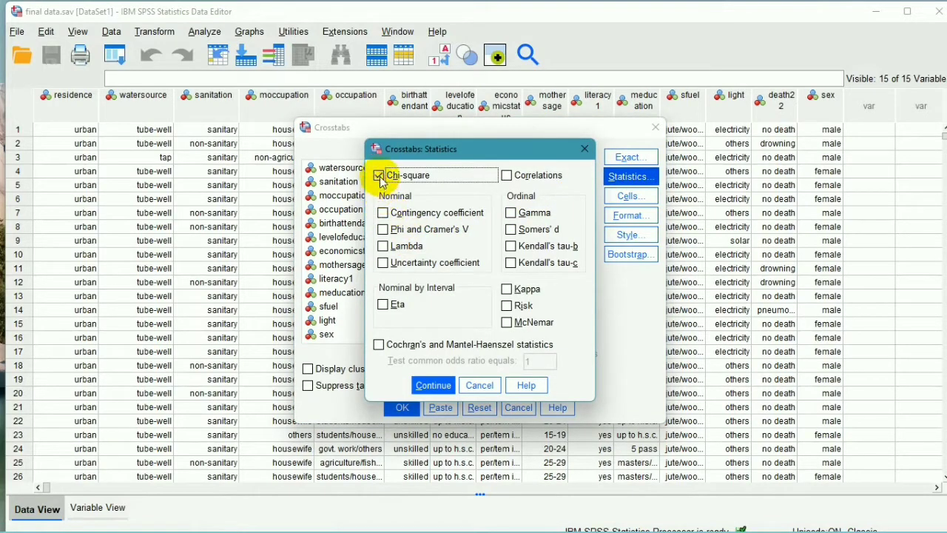
pyautogui.click(382, 230)
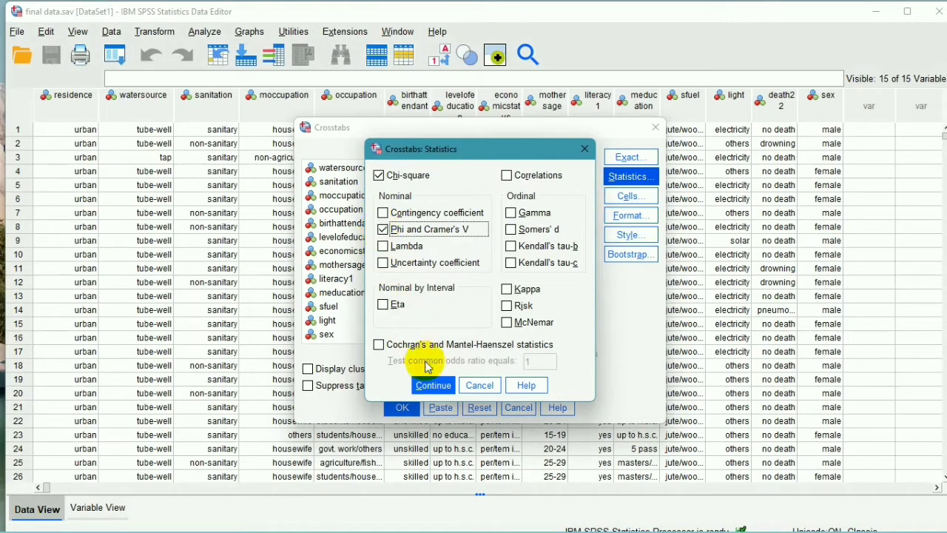
pyautogui.click(433, 384)
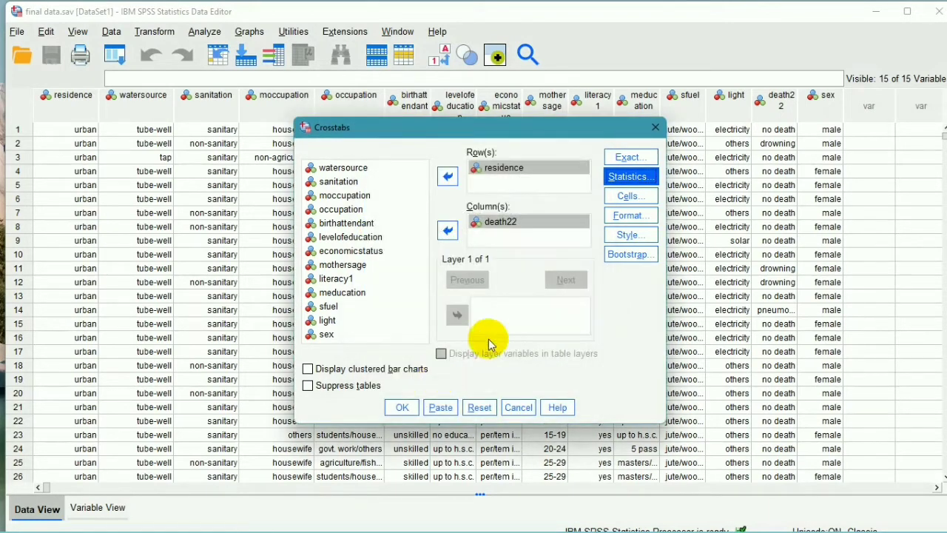
pyautogui.click(625, 158)
pyautogui.click(584, 161)
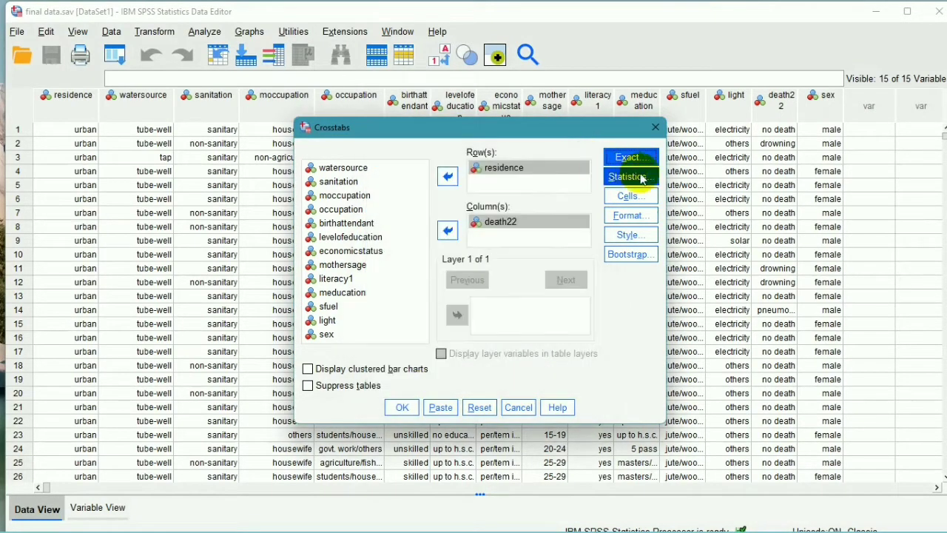
# Add expected counts to the crosstab's cell display and run the analysis
pyautogui.click(628, 196)
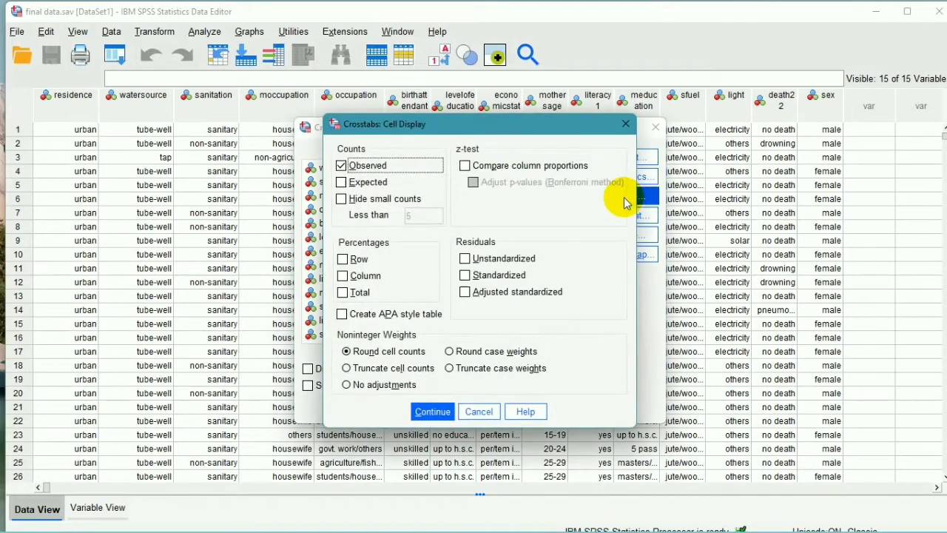
pyautogui.click(341, 182)
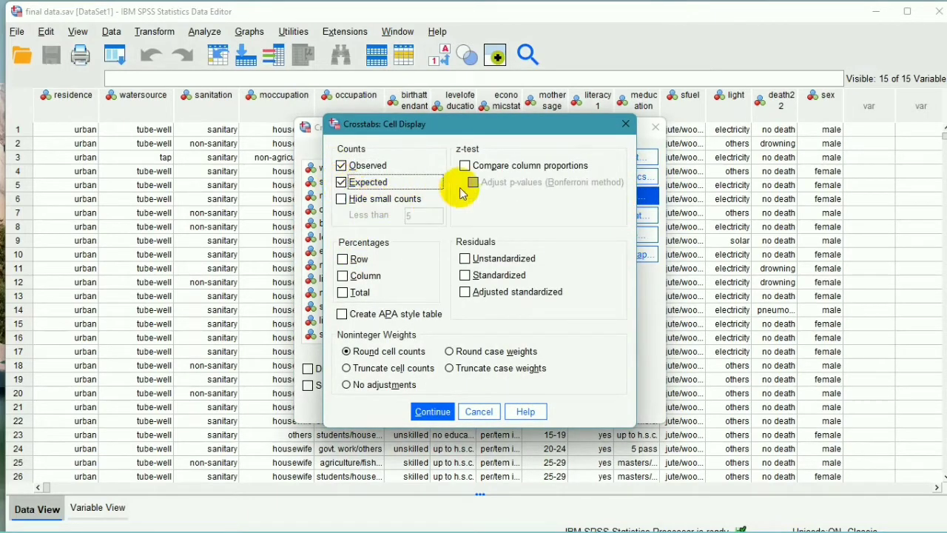
pyautogui.click(433, 412)
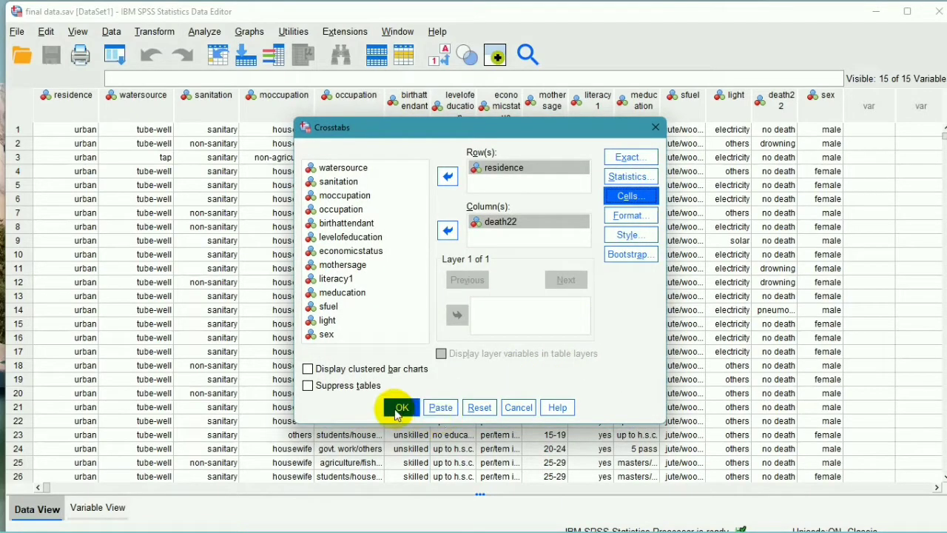
pyautogui.click(400, 408)
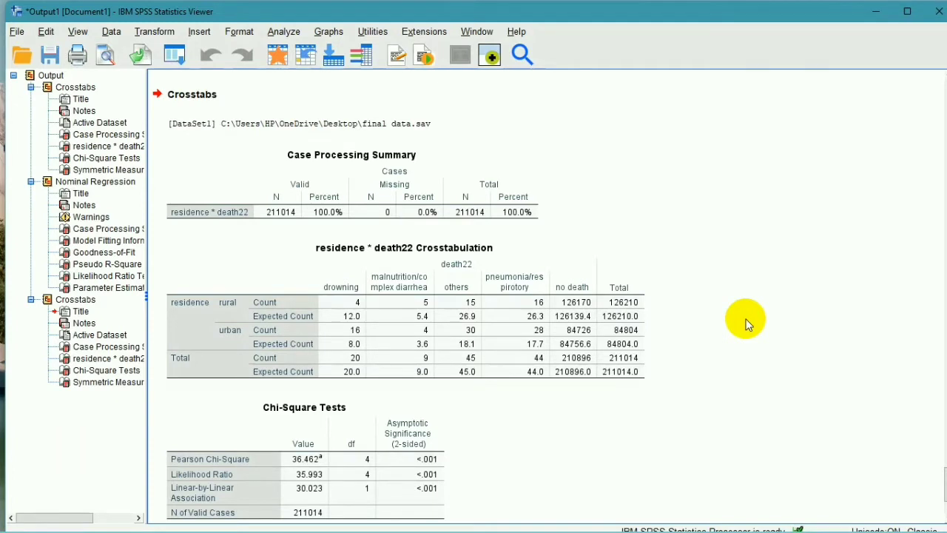
# Examine the residence by death22 crosstabulation, the chi-square tests and the symmetric measures in the output
pyautogui.click(599, 304)
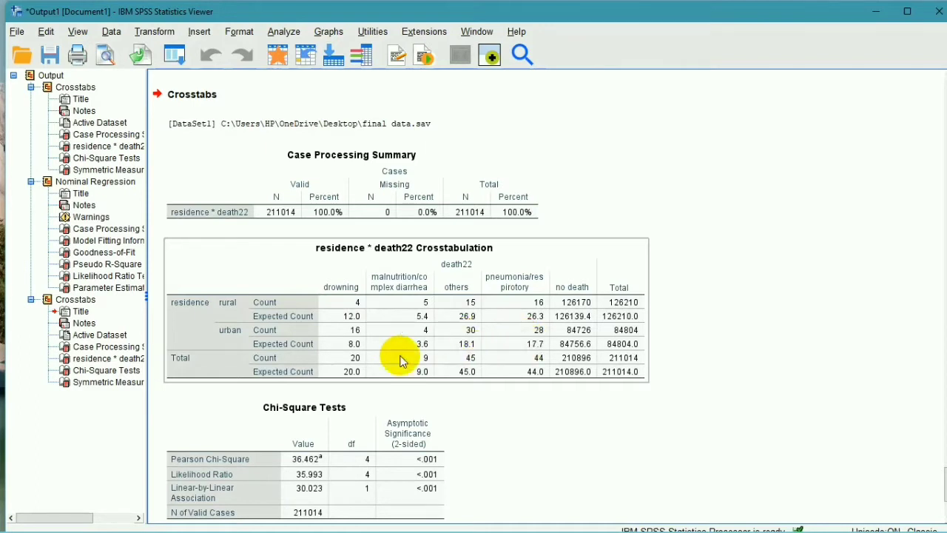
pyautogui.click(385, 386)
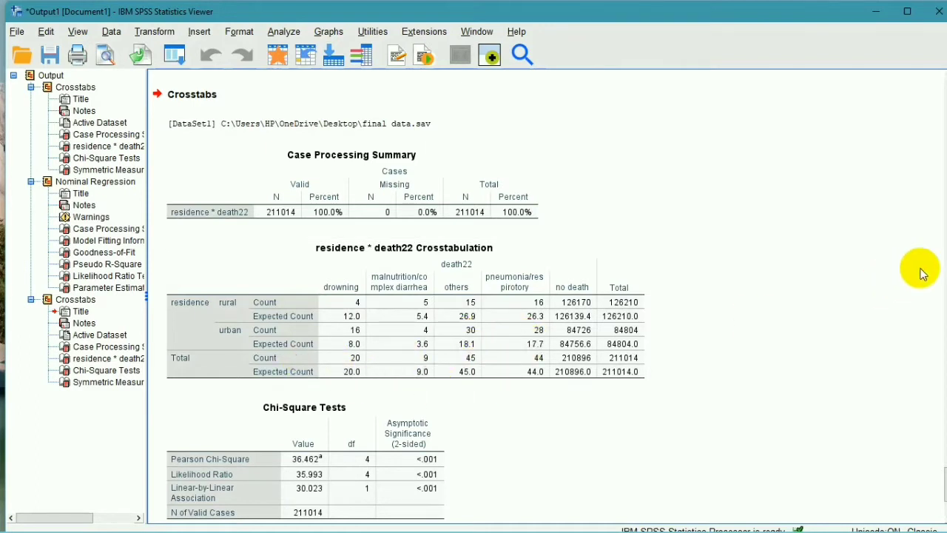
pyautogui.scroll(-3, 921, 266)
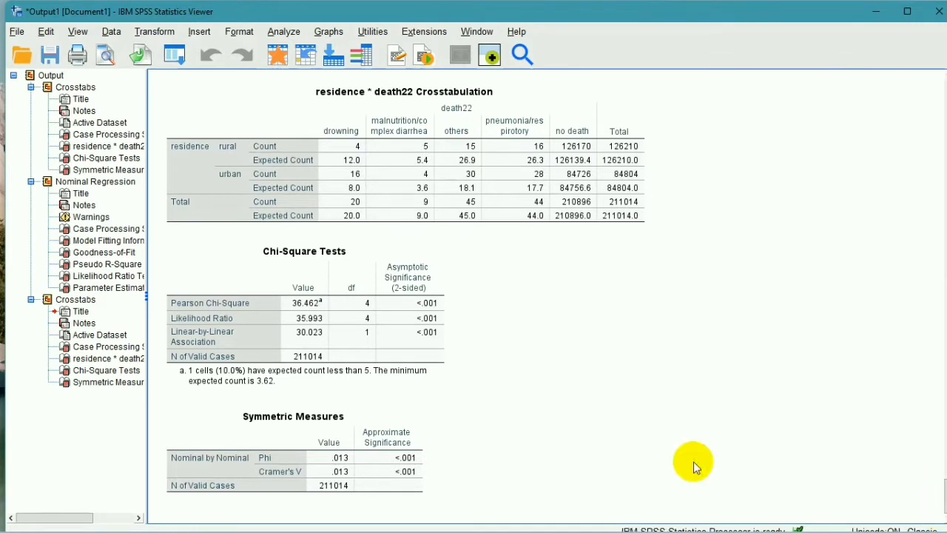
pyautogui.click(187, 303)
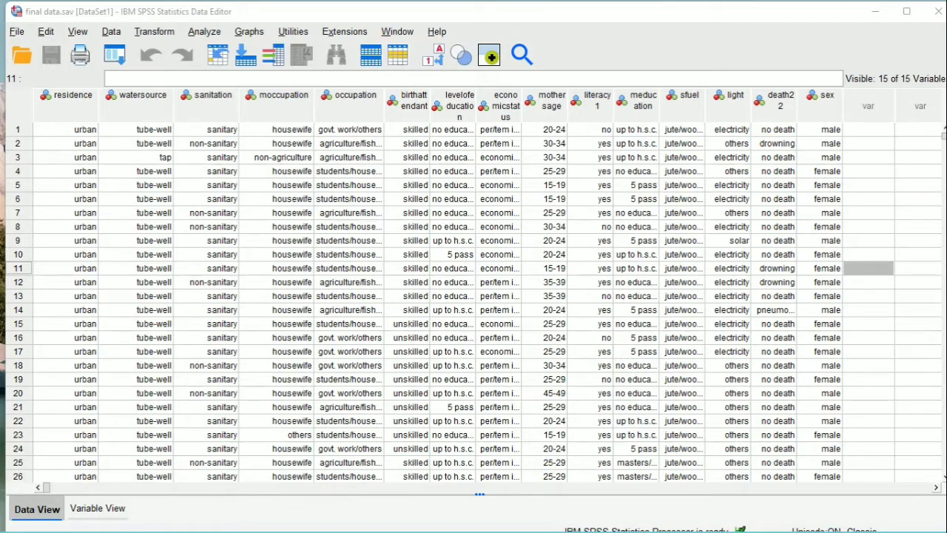
# Start a Multinomial Logistic Regression from the data set with death22 as the dependent variable
pyautogui.click(205, 31)
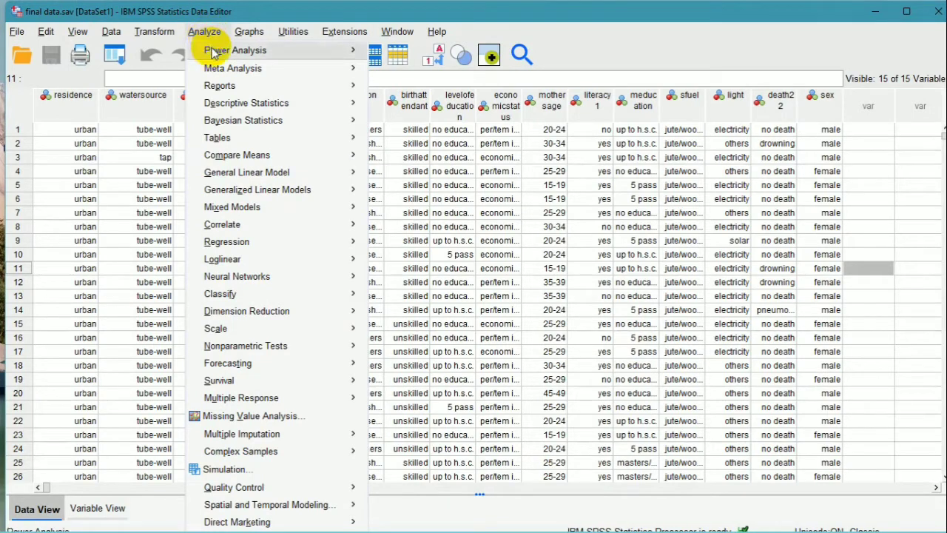
pyautogui.moveTo(223, 245)
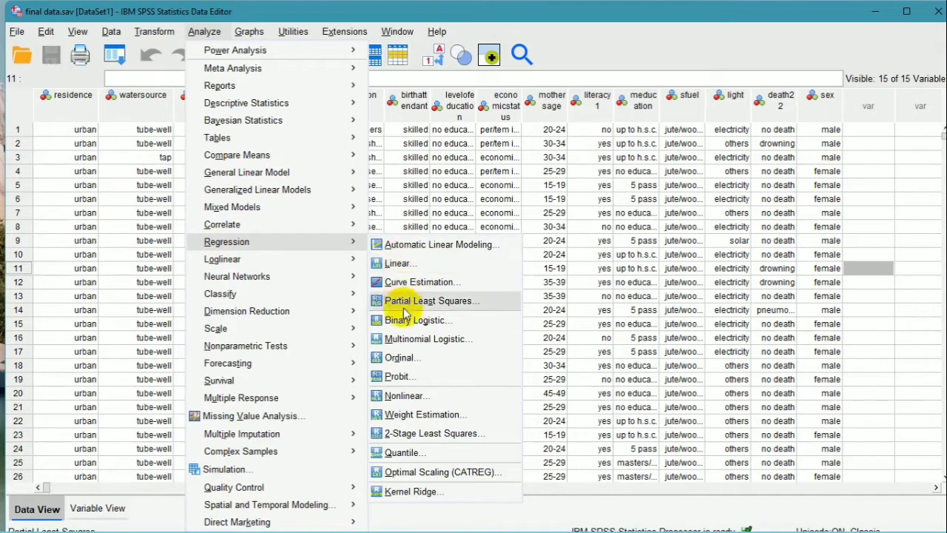
pyautogui.click(454, 339)
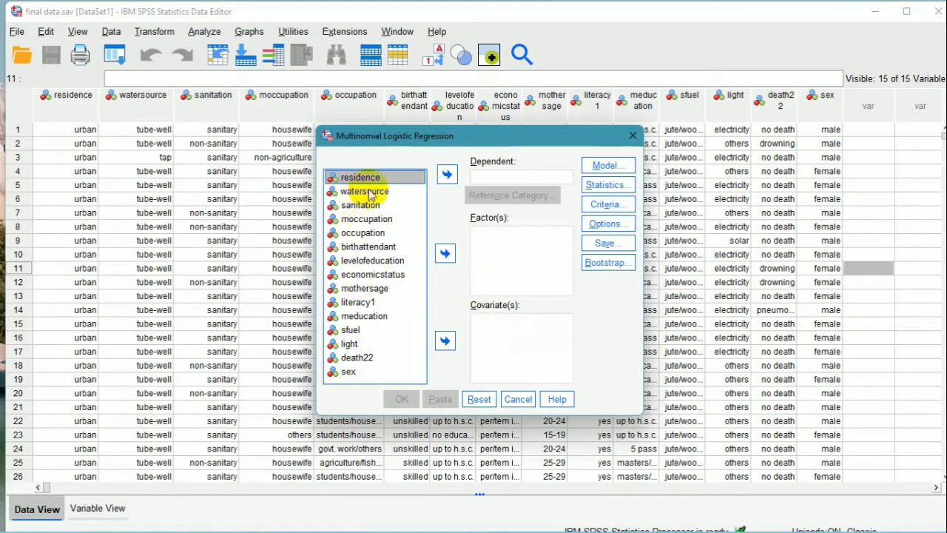
pyautogui.click(359, 361)
pyautogui.click(448, 175)
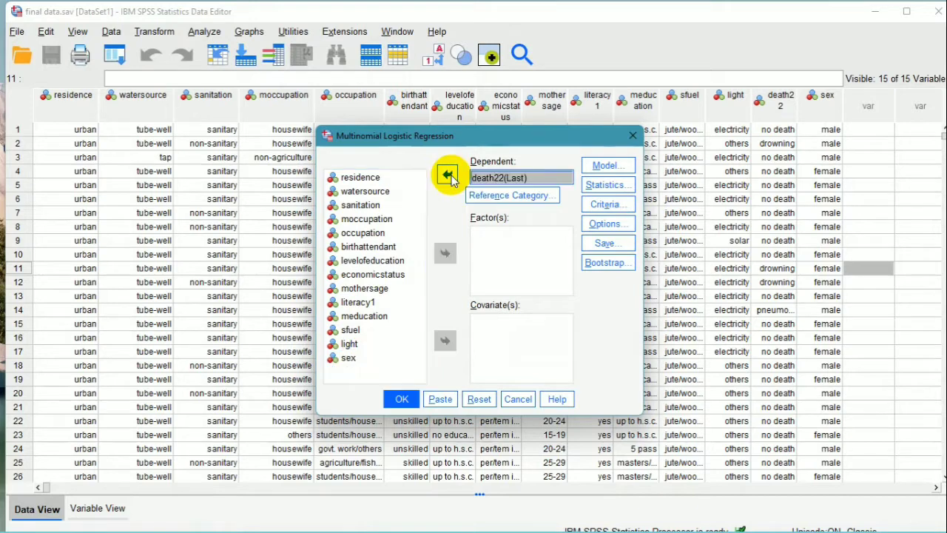
# Add residence, watersource, sanitation and all the other remaining variables as factors of the regression
pyautogui.click(359, 177)
pyautogui.click(444, 254)
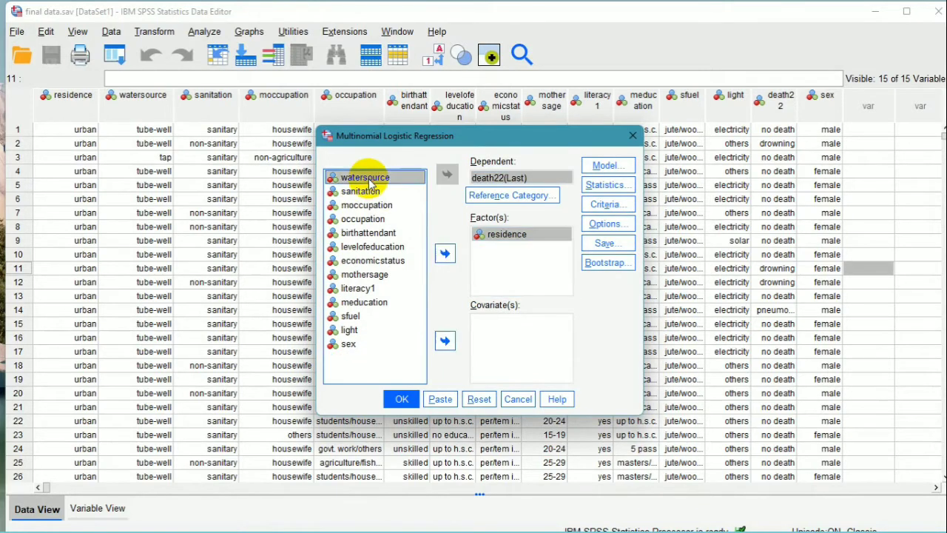
pyautogui.doubleClick(363, 177)
pyautogui.doubleClick(363, 178)
pyautogui.doubleClick(363, 178)
pyautogui.doubleClick(362, 178)
pyautogui.doubleClick(363, 179)
pyautogui.moveTo(348, 177); pyautogui.dragTo(348, 275)
pyautogui.click(445, 254)
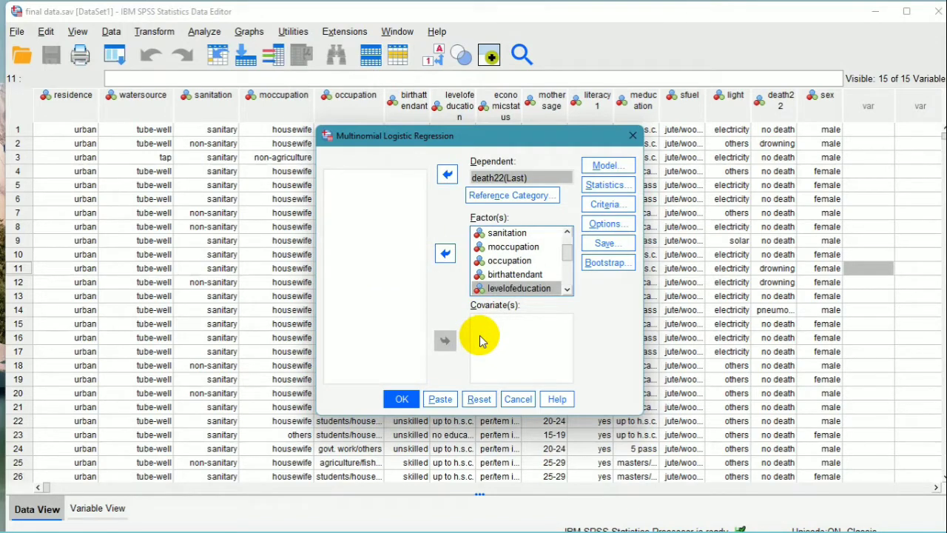
# Include the Goodness-of-fit statistic in the multinomial regression output and run the regression
pyautogui.click(606, 169)
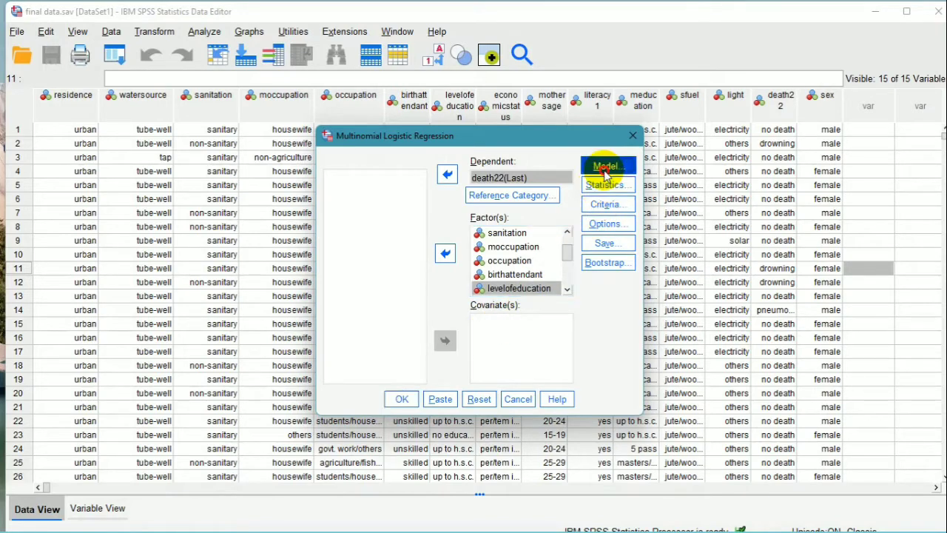
pyautogui.click(604, 186)
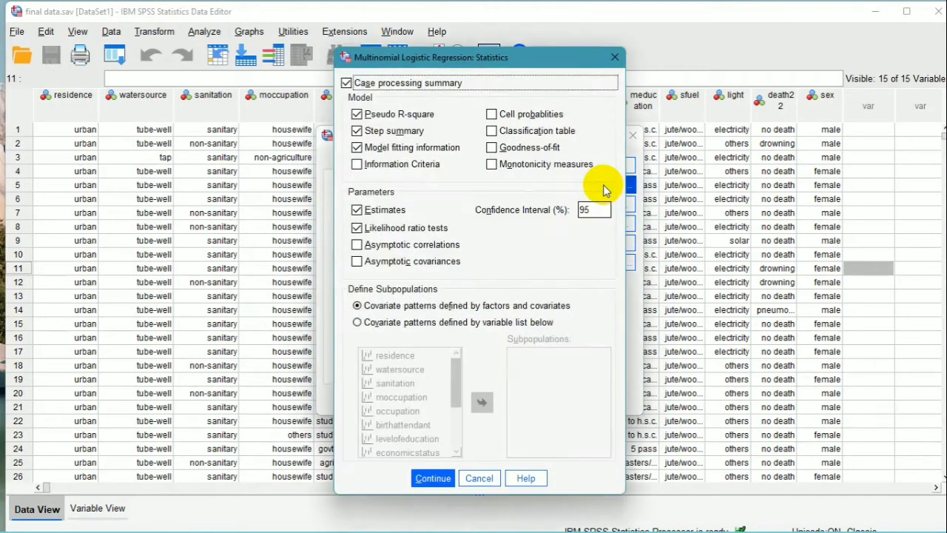
pyautogui.click(498, 153)
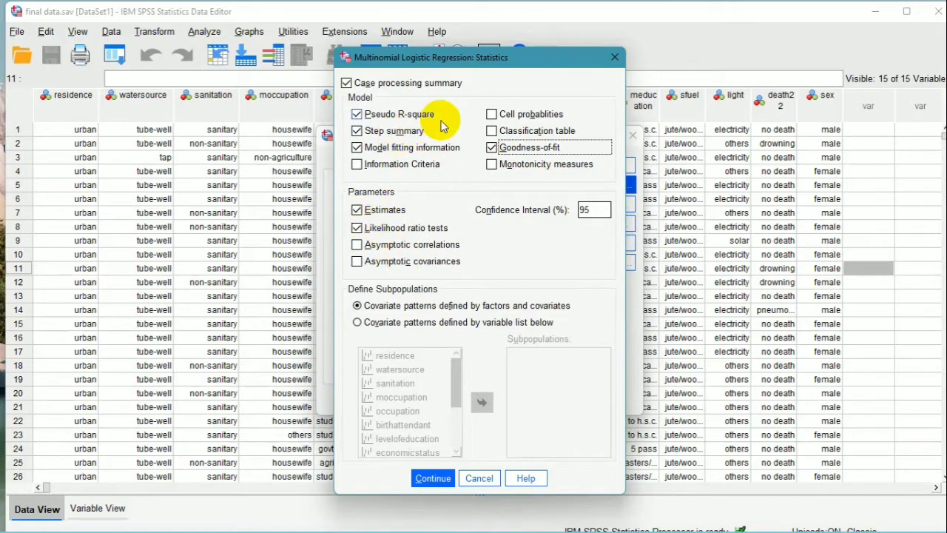
pyautogui.click(433, 478)
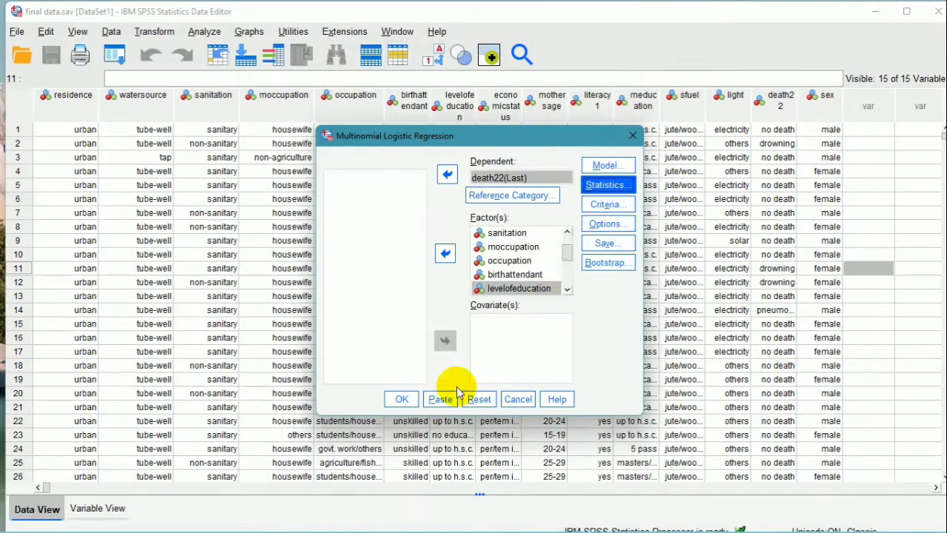
pyautogui.click(401, 399)
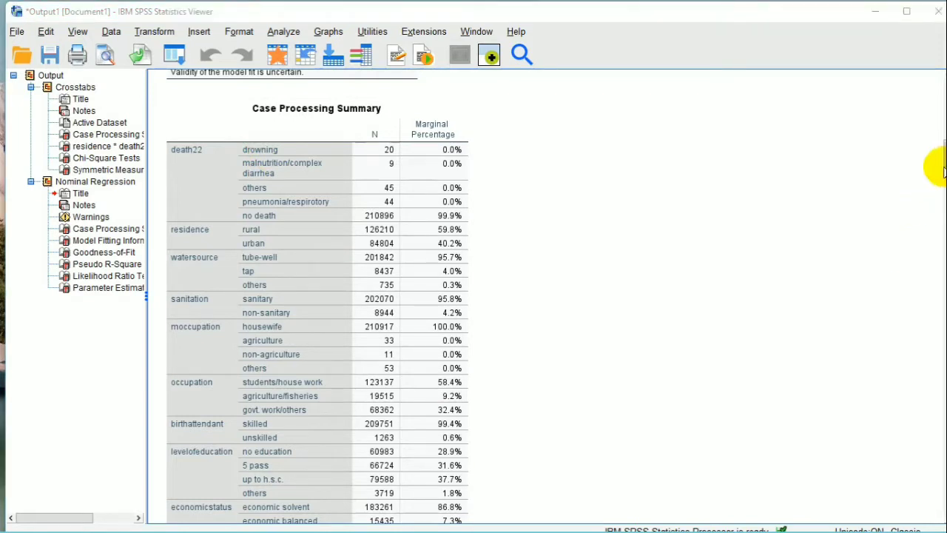
# Examine the regression's model fitting information, goodness-of-fit, pseudo R-square and the parameter estimates for drowning
pyautogui.moveTo(943, 170); pyautogui.dragTo(942, 237)
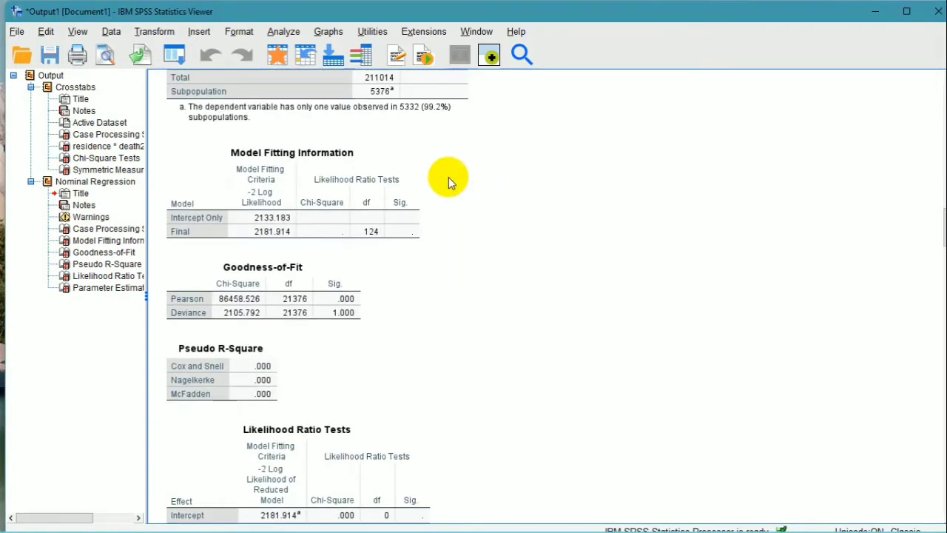
pyautogui.click(351, 188)
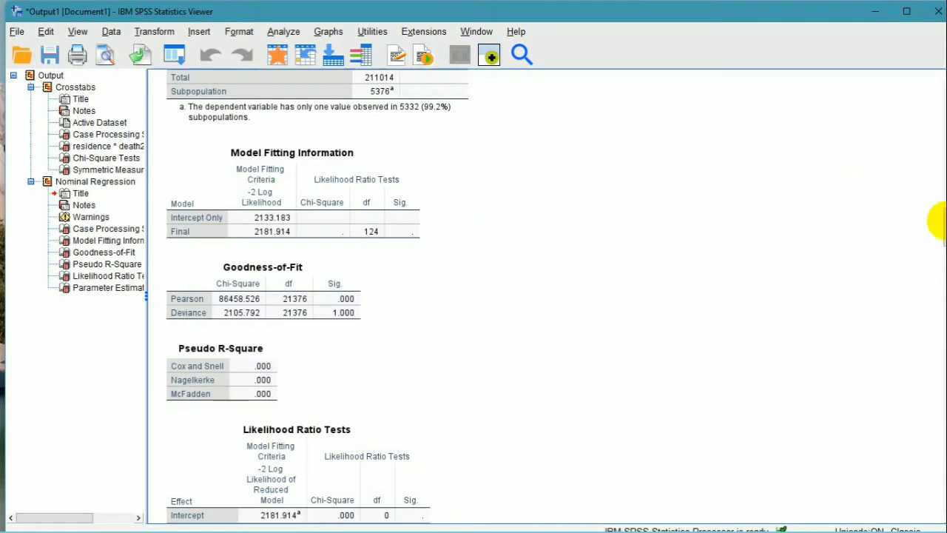
pyautogui.click(946, 221)
pyautogui.click(946, 230)
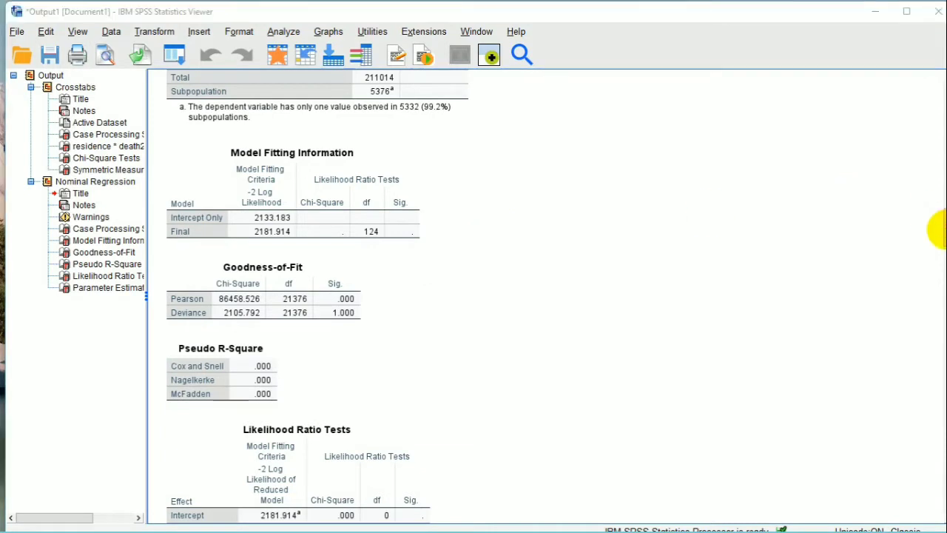
pyautogui.moveTo(943, 229); pyautogui.dragTo(944, 296)
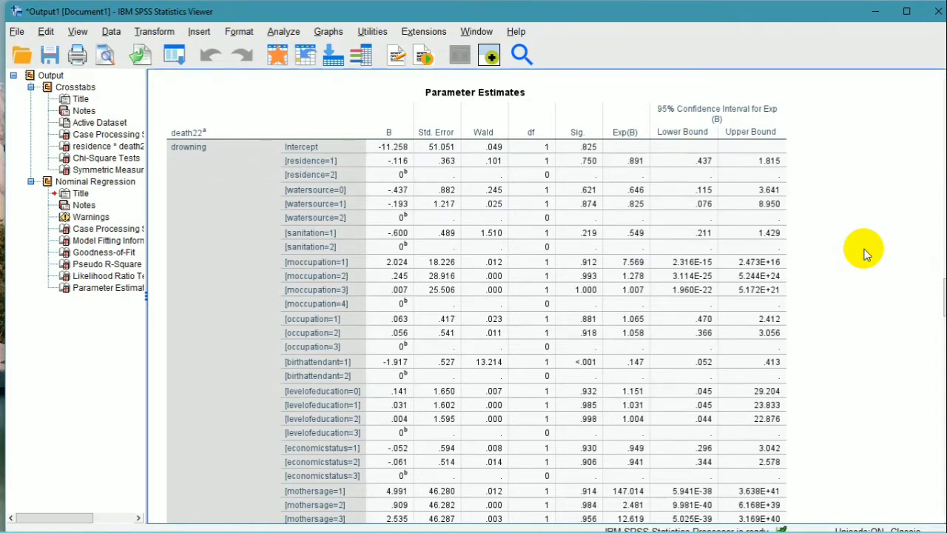
pyautogui.click(717, 249)
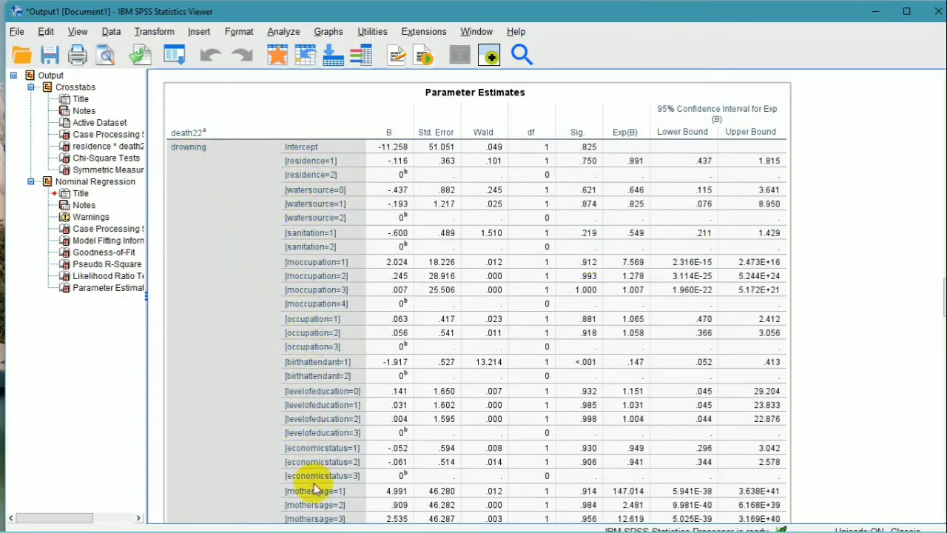
pyautogui.click(817, 189)
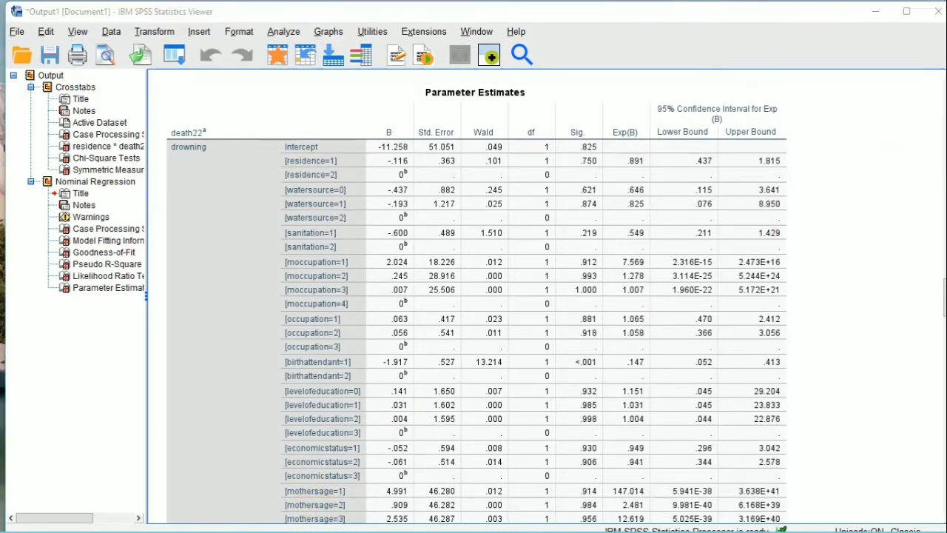
# Check the factor categories in the regression's Case Processing Summary against the parameter estimates for drowning
pyautogui.click(945, 137)
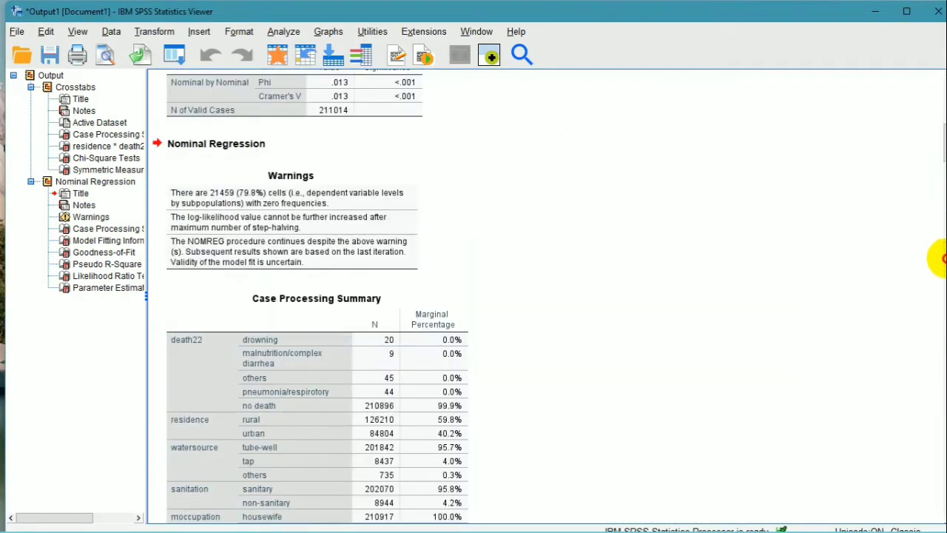
pyautogui.click(938, 400)
pyautogui.moveTo(939, 187); pyautogui.dragTo(910, 303)
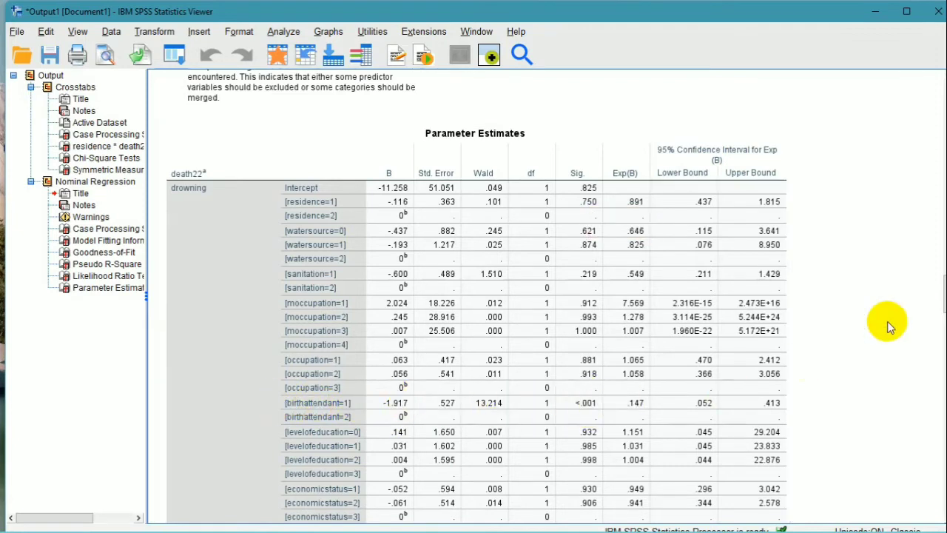
# Examine the parameter estimates for malnutrition/complex dirrhea, including the significance and Exp(B) of each factor
pyautogui.moveTo(943, 304); pyautogui.dragTo(943, 328)
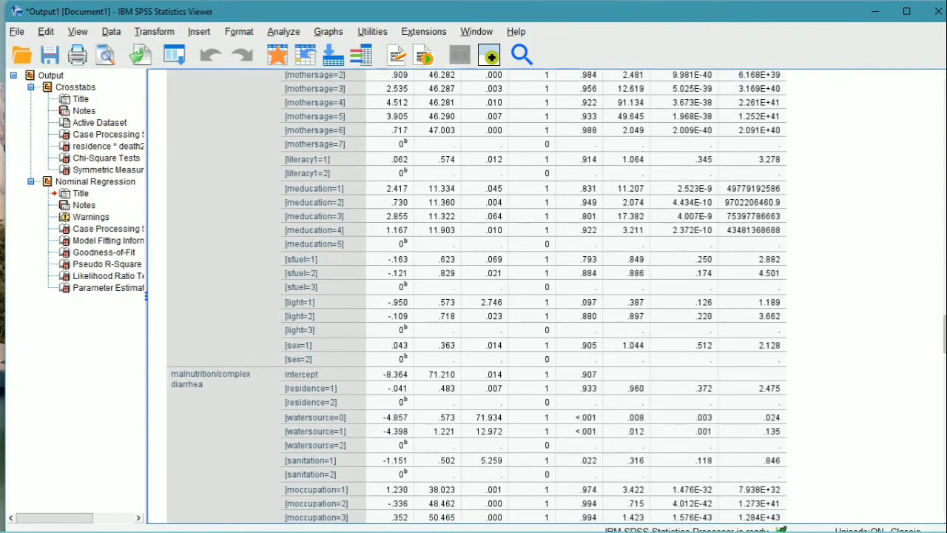
pyautogui.moveTo(943, 328); pyautogui.dragTo(943, 331)
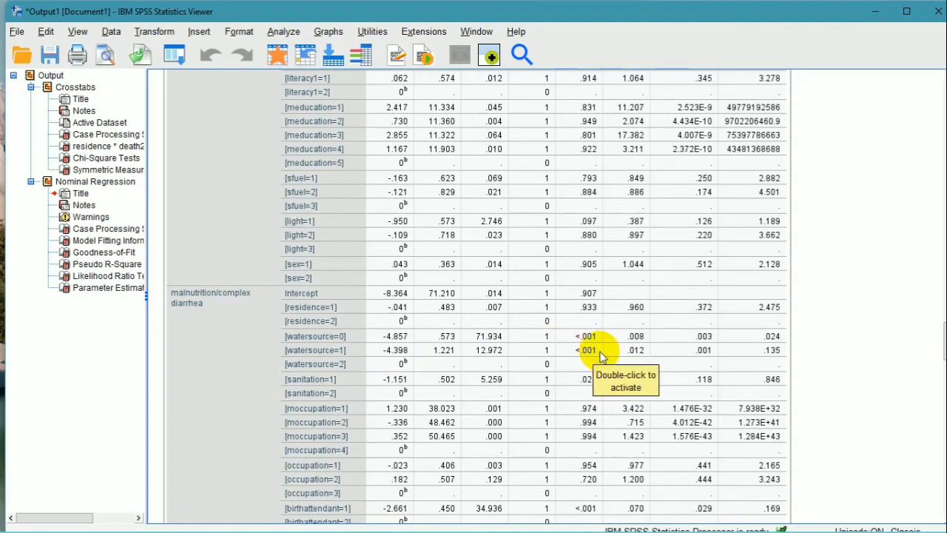
pyautogui.scroll(-3, 939, 335)
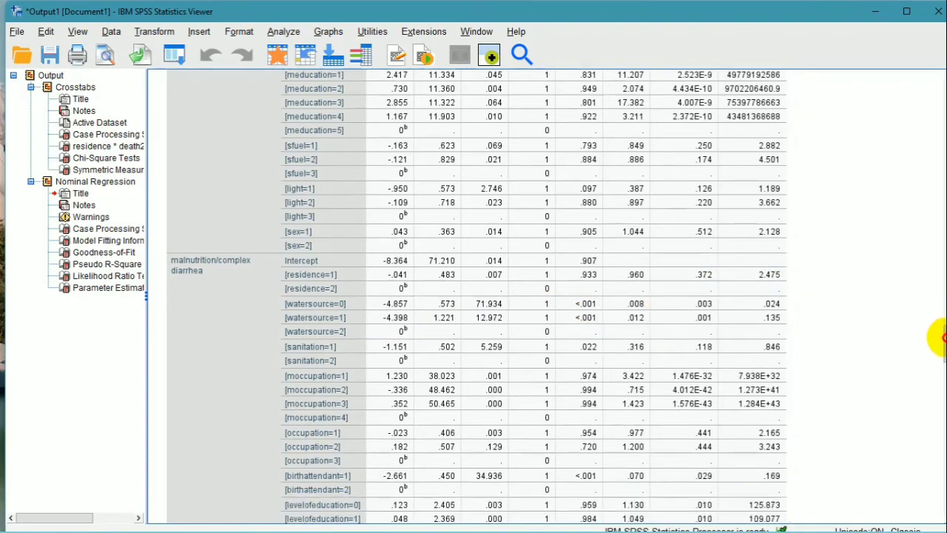
pyautogui.scroll(-3, 940, 356)
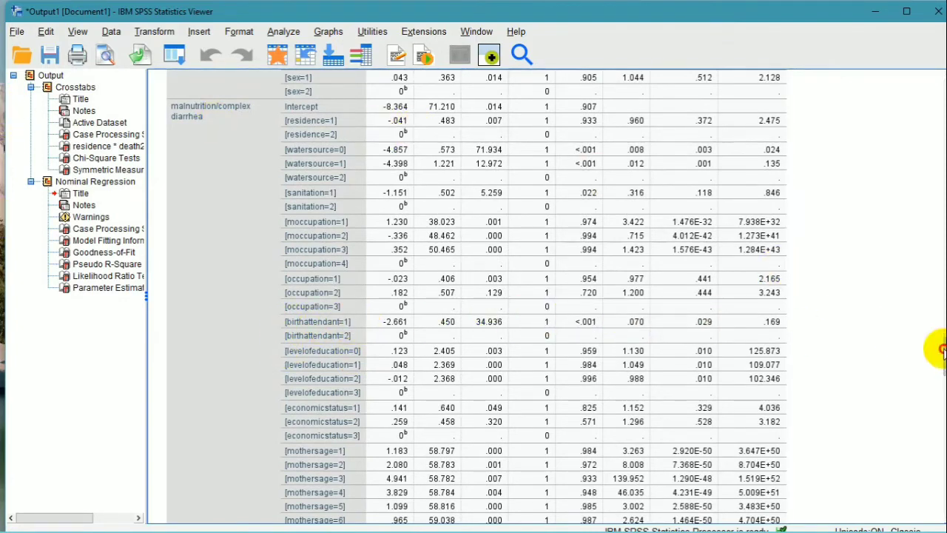
pyautogui.scroll(-3, 940, 353)
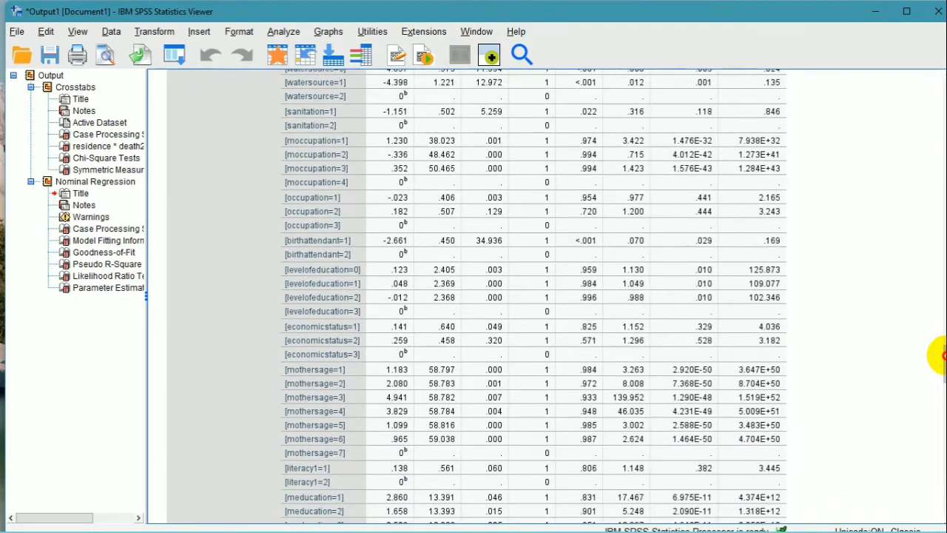
pyautogui.scroll(-3, 940, 356)
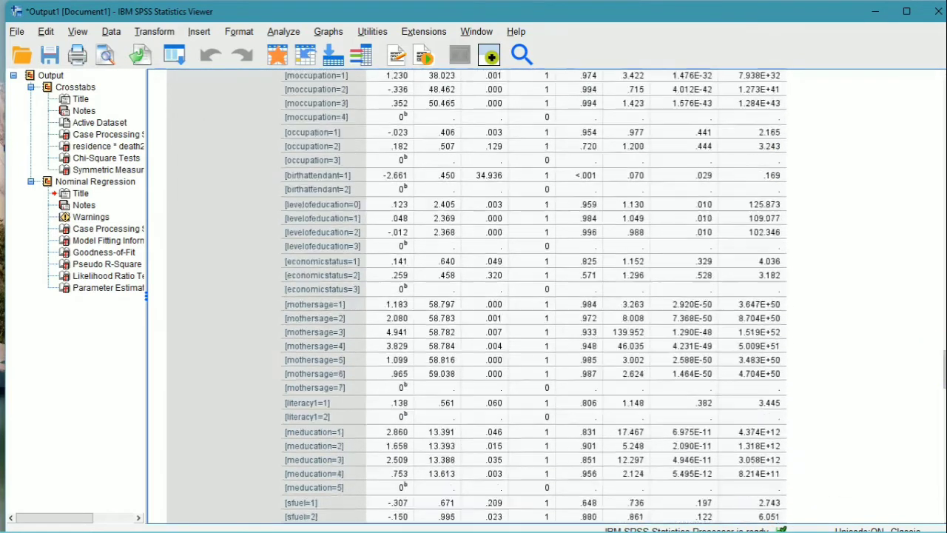
pyautogui.scroll(-6, 940, 356)
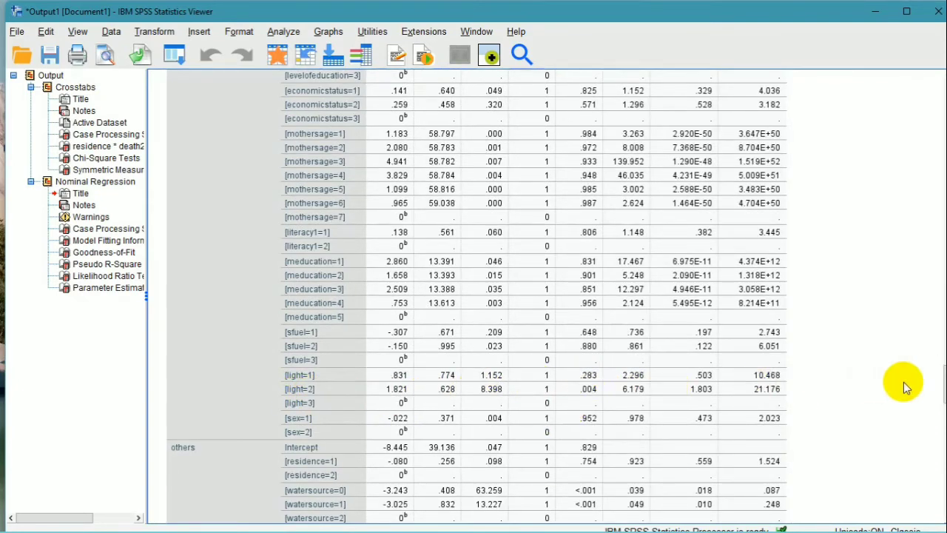
# Review the significance and odds ratios of the factors for the others category of death22
pyautogui.scroll(-3, 940, 382)
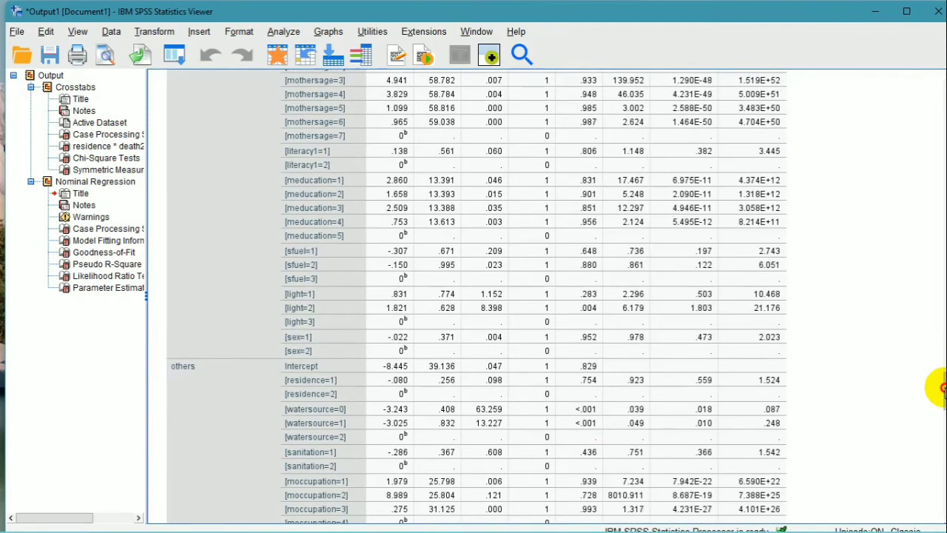
pyautogui.scroll(-3, 940, 388)
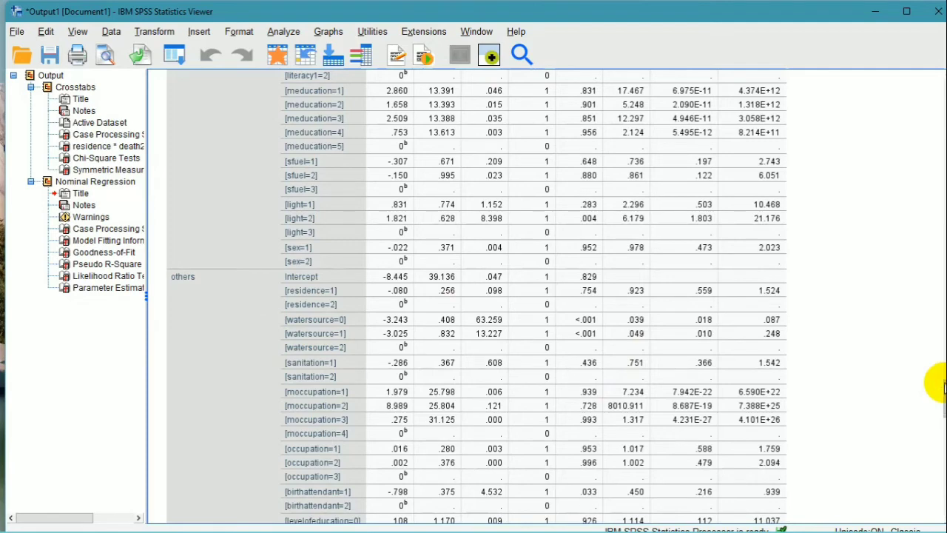
pyautogui.moveTo(943, 386); pyautogui.dragTo(943, 403)
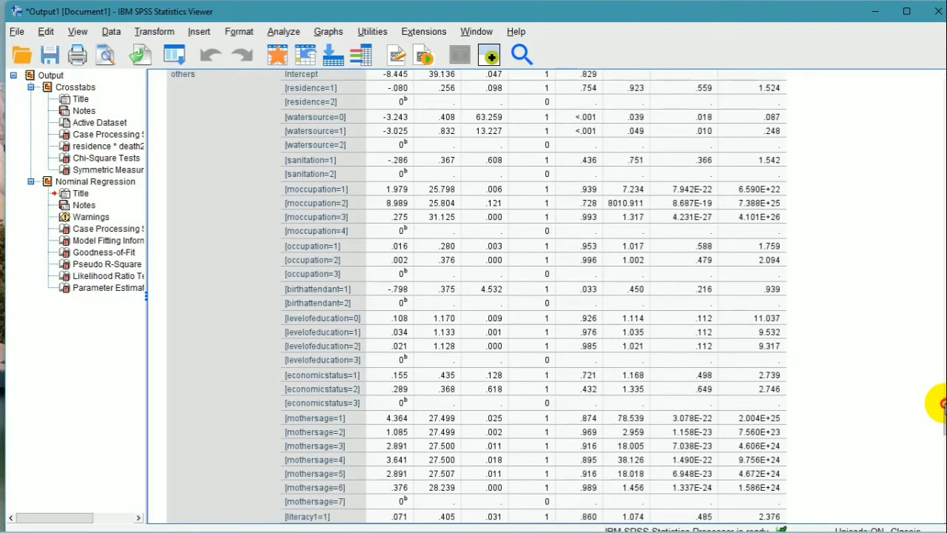
pyautogui.click(561, 304)
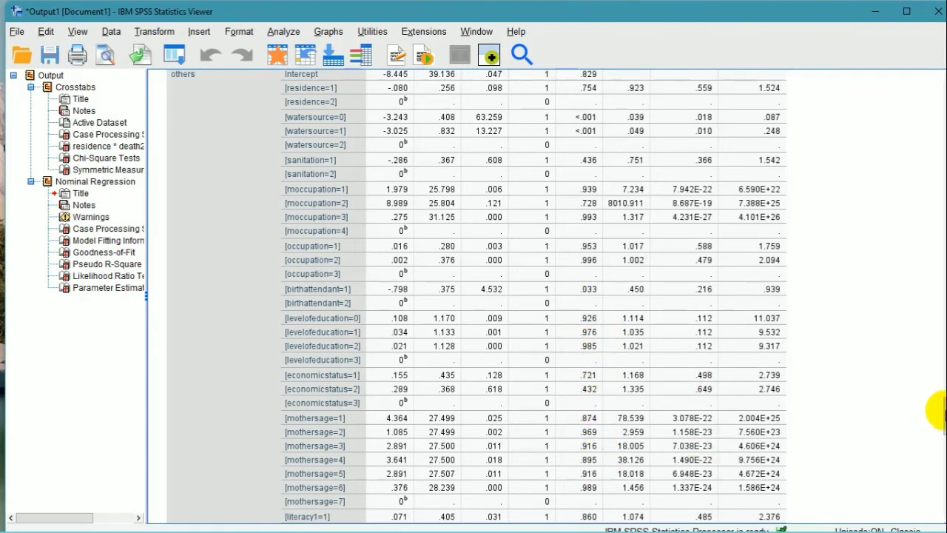
pyautogui.scroll(-3, 940, 410)
pyautogui.scroll(-1, 941, 433)
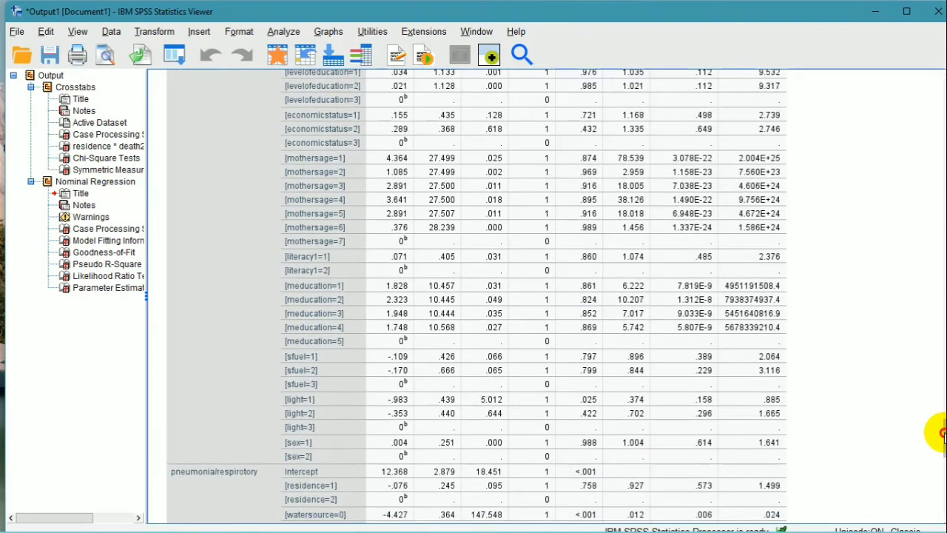
# Examine the parameter estimates for pneumonia/respirotory through to the reference category footnote
pyautogui.scroll(-4, 941, 436)
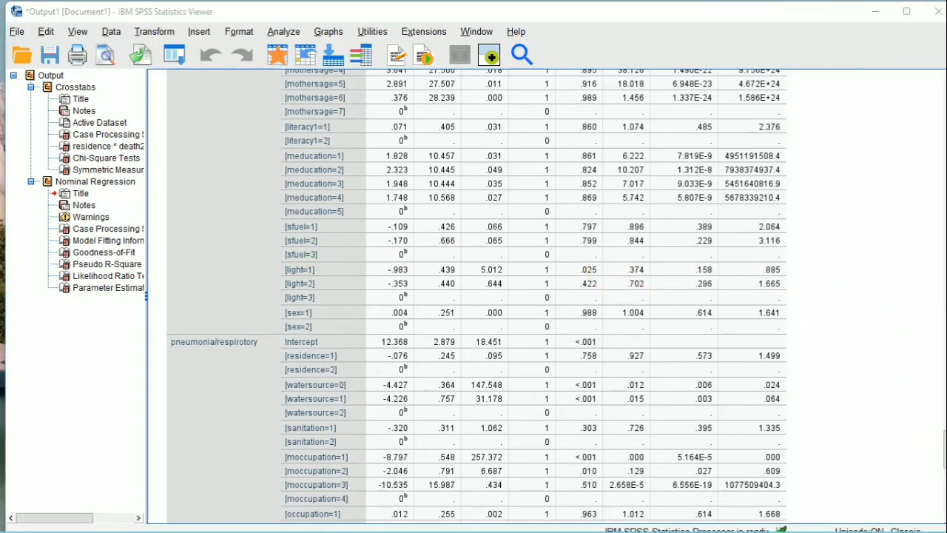
pyautogui.moveTo(933, 461); pyautogui.dragTo(940, 476)
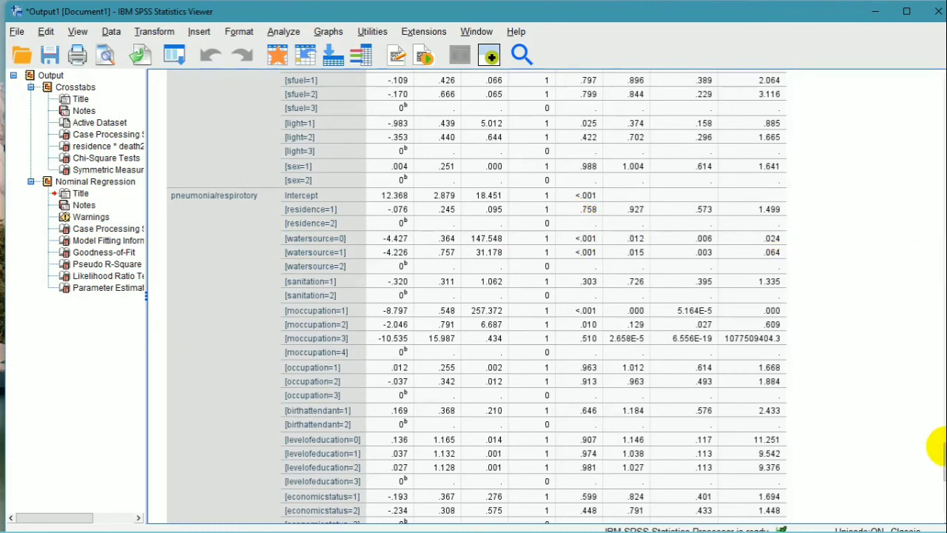
pyautogui.scroll(-3, 942, 446)
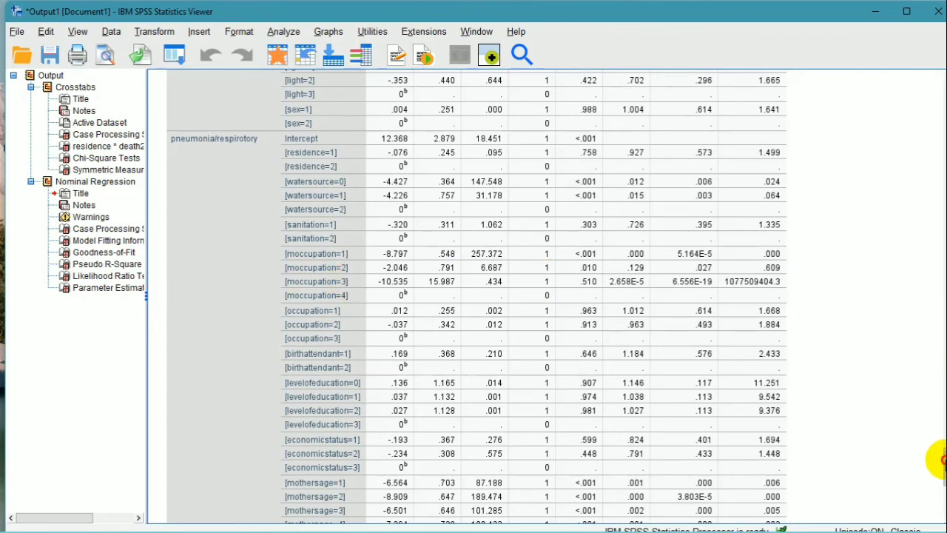
pyautogui.scroll(-1, 942, 459)
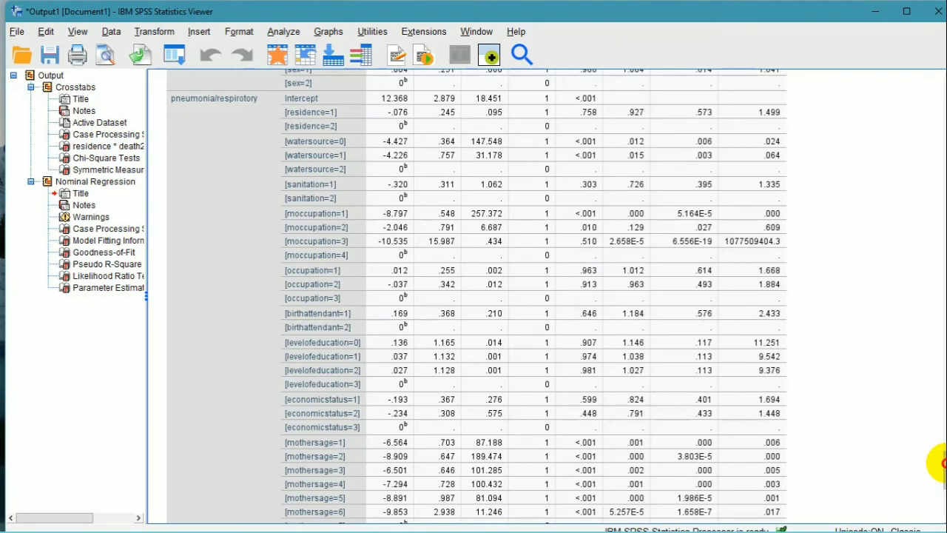
pyautogui.scroll(-6, 941, 462)
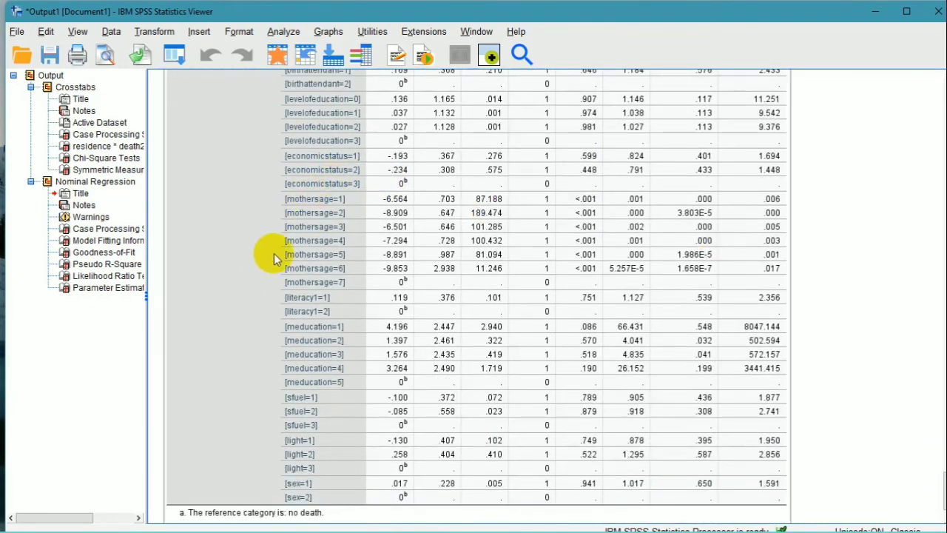
# Review the chi-square and significance of each effect in the regression's Likelihood Ratio Tests table
pyautogui.scroll(15, 332, 260)
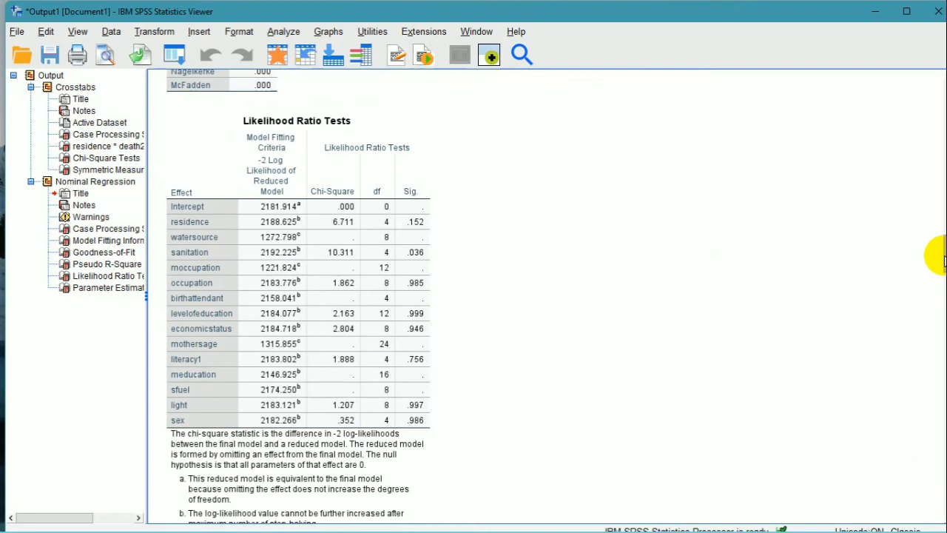
pyautogui.click(173, 201)
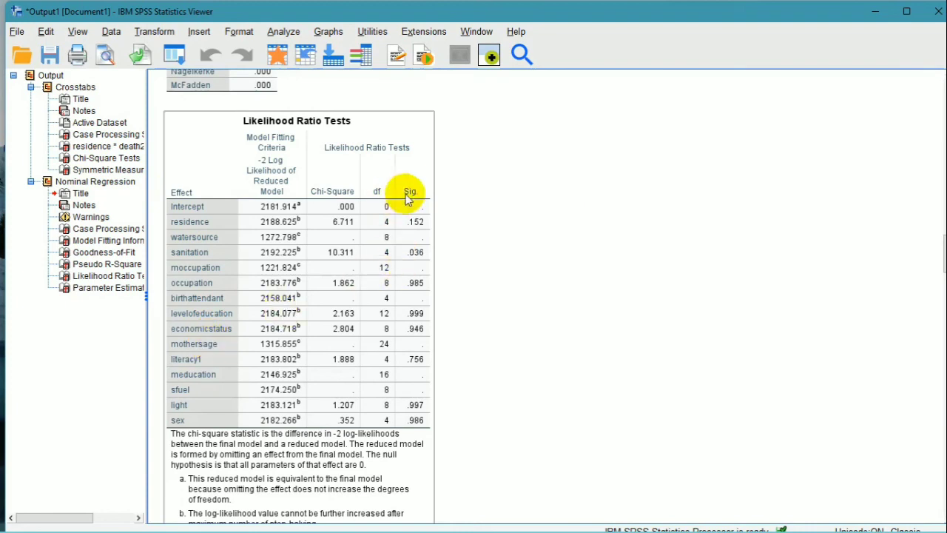
pyautogui.click(511, 369)
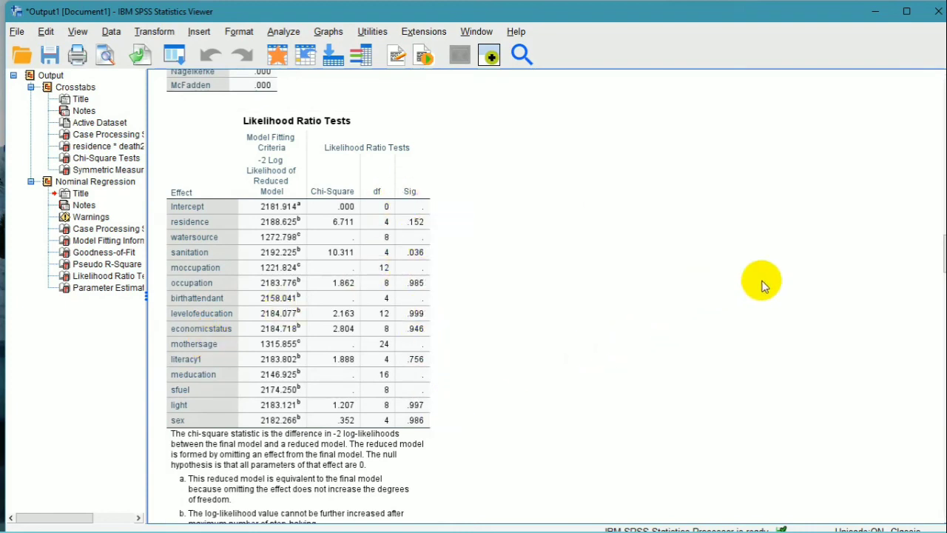